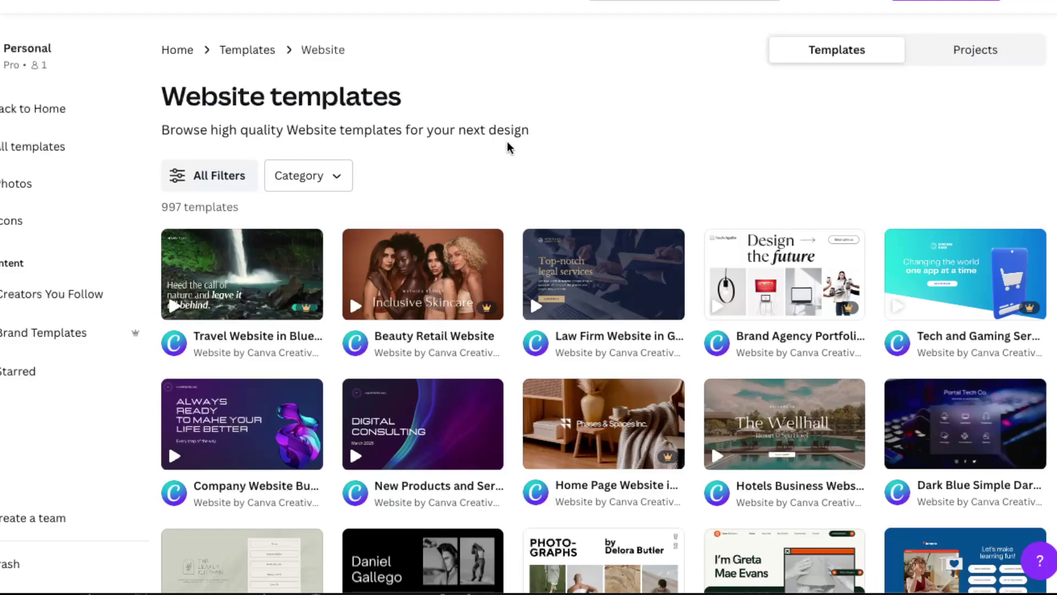
Scroll the Website templates gallery and open the purple Digital Consulting template.
scroll(549, 155, "down", 1)
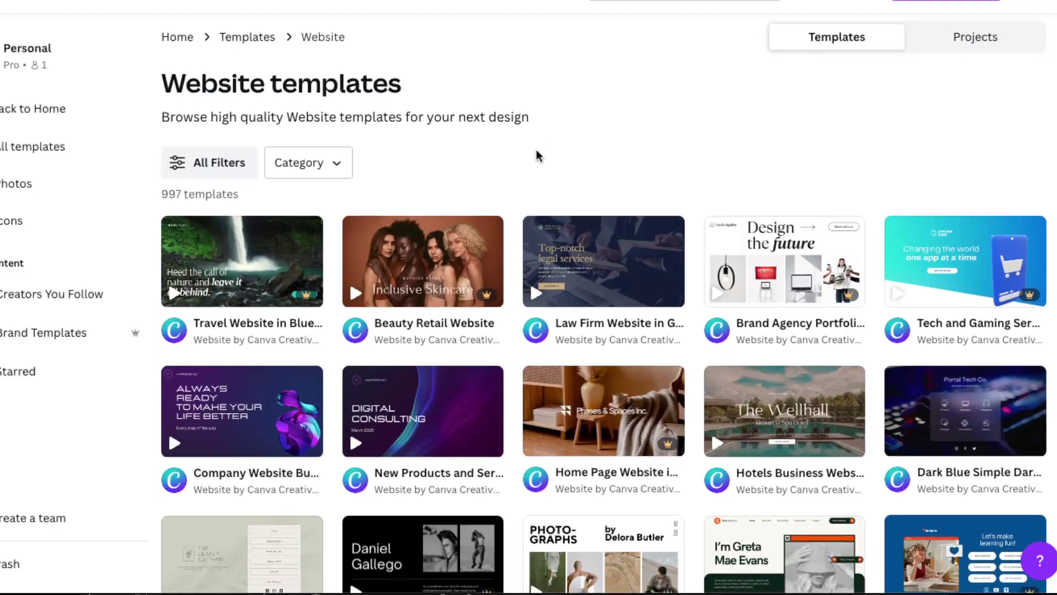
scroll(633, 182, "down", 2)
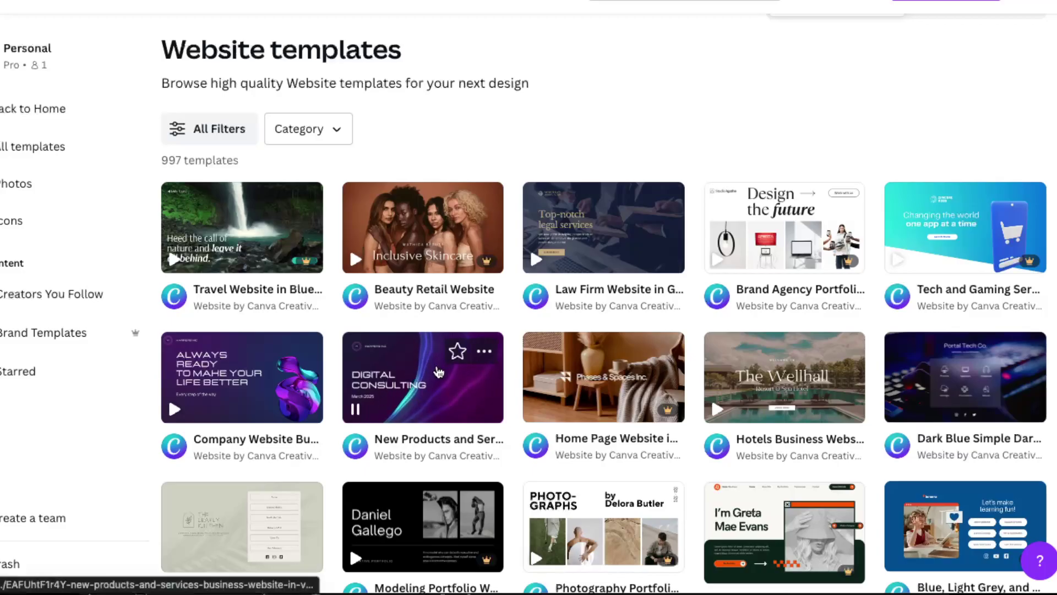
left_click(439, 372)
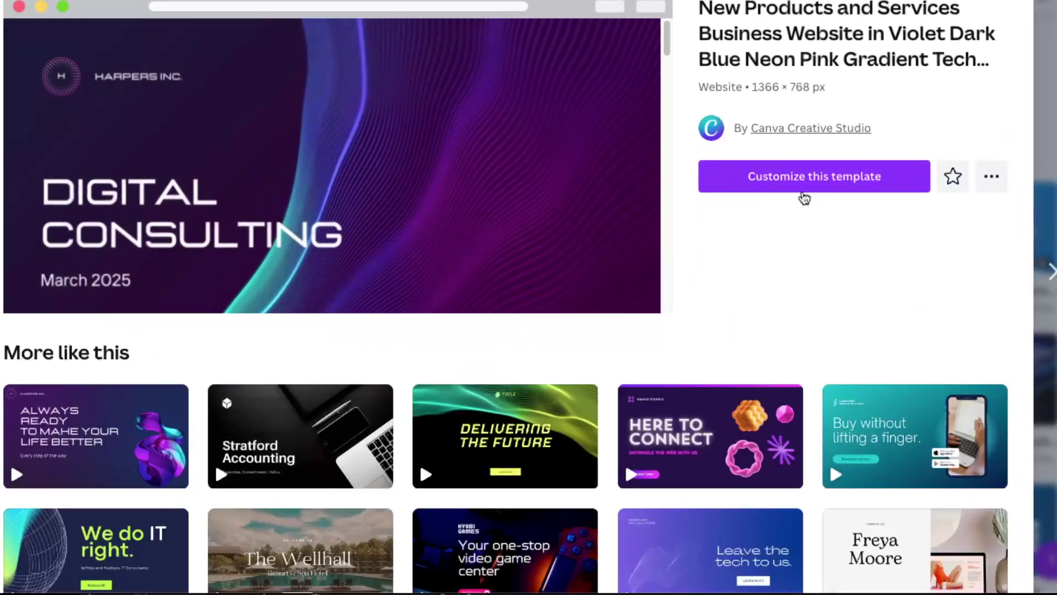
Customize the Digital Consulting template and scroll through its six pages in the editor.
left_click(809, 184)
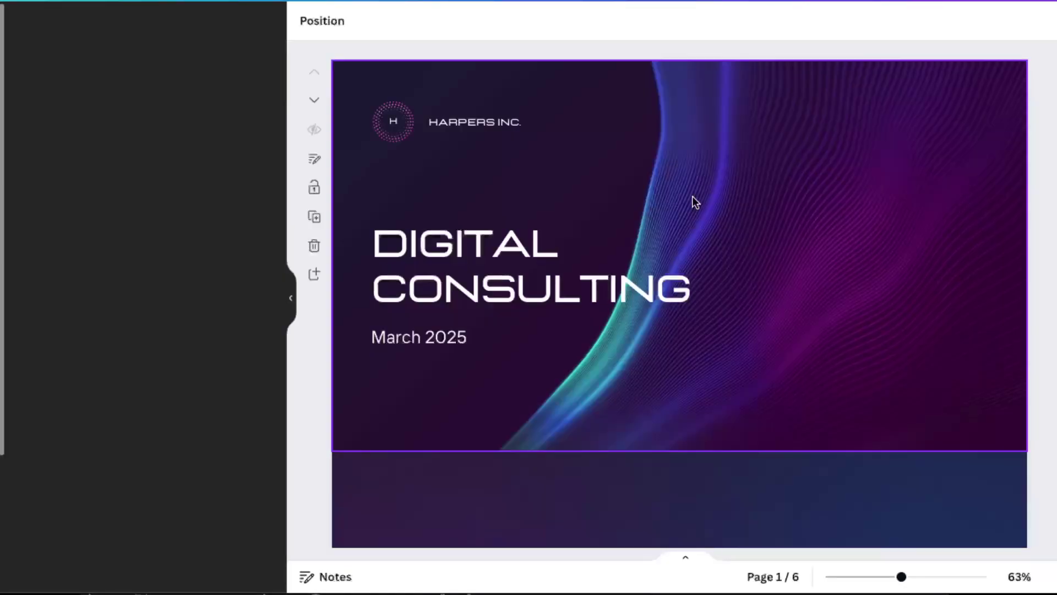
scroll(692, 196, "down", 20)
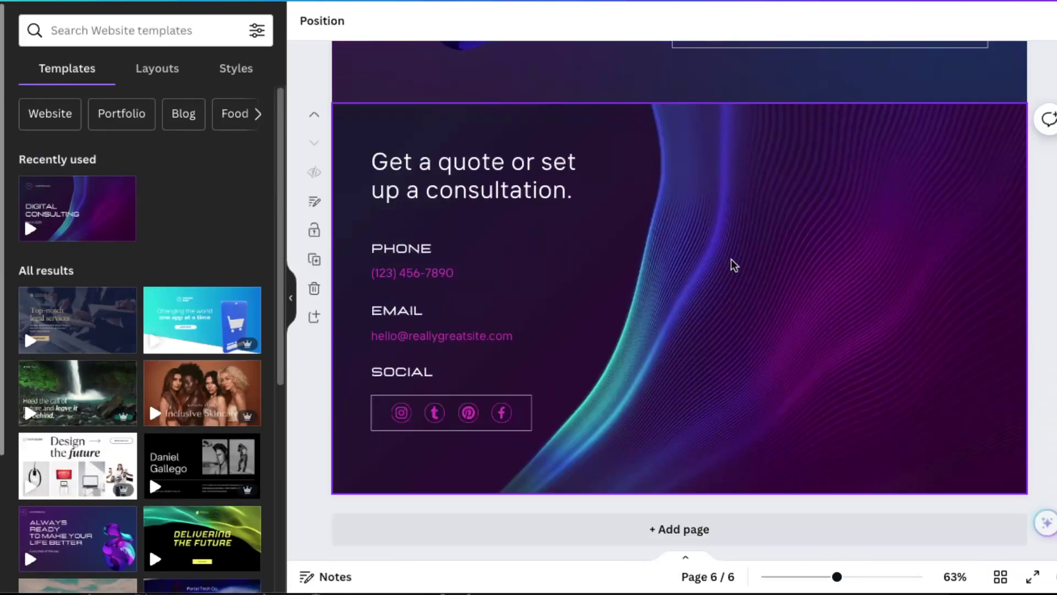
scroll(734, 263, "up", 20)
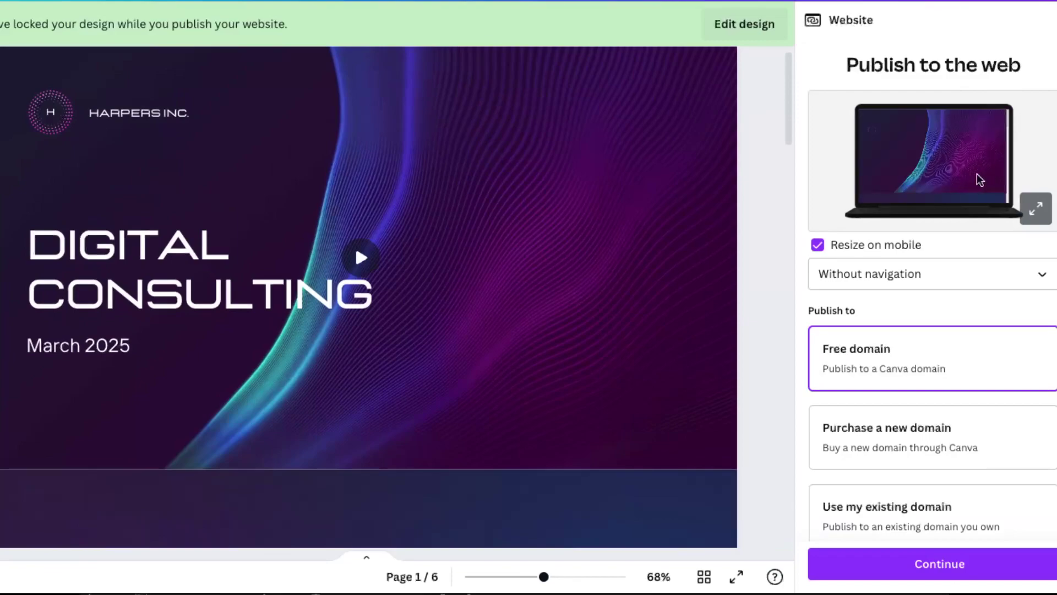
Choose 'Use my existing domain' in the Publish to the web panel and continue.
scroll(908, 373, "down", 1)
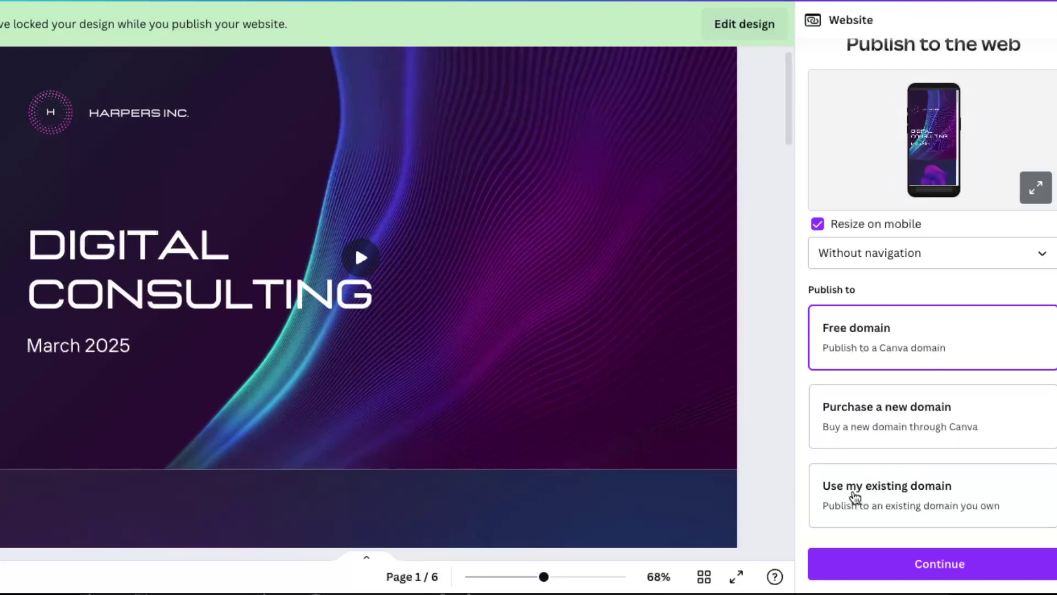
left_click(999, 514)
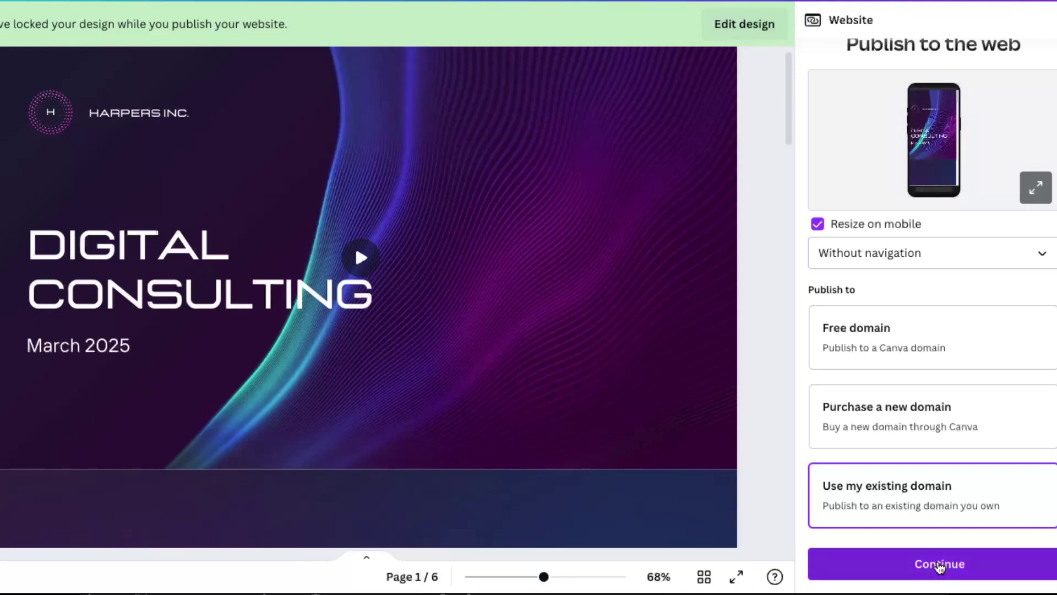
left_click(940, 564)
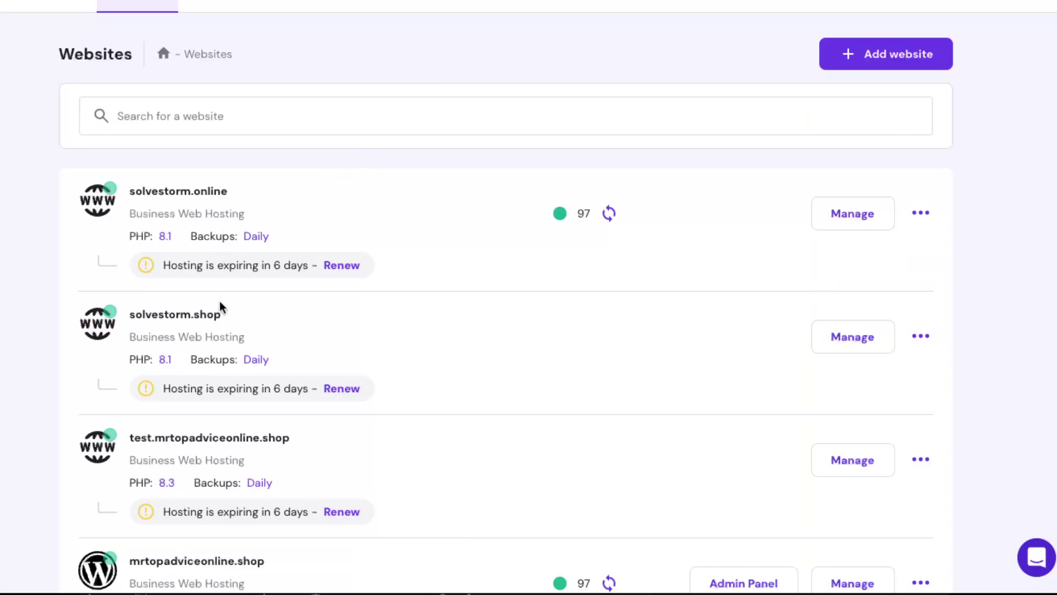
Copy solvestorm.online from hPanel's Websites list and submit it as Canva's existing domain.
left_click_drag(221, 322, 132, 310)
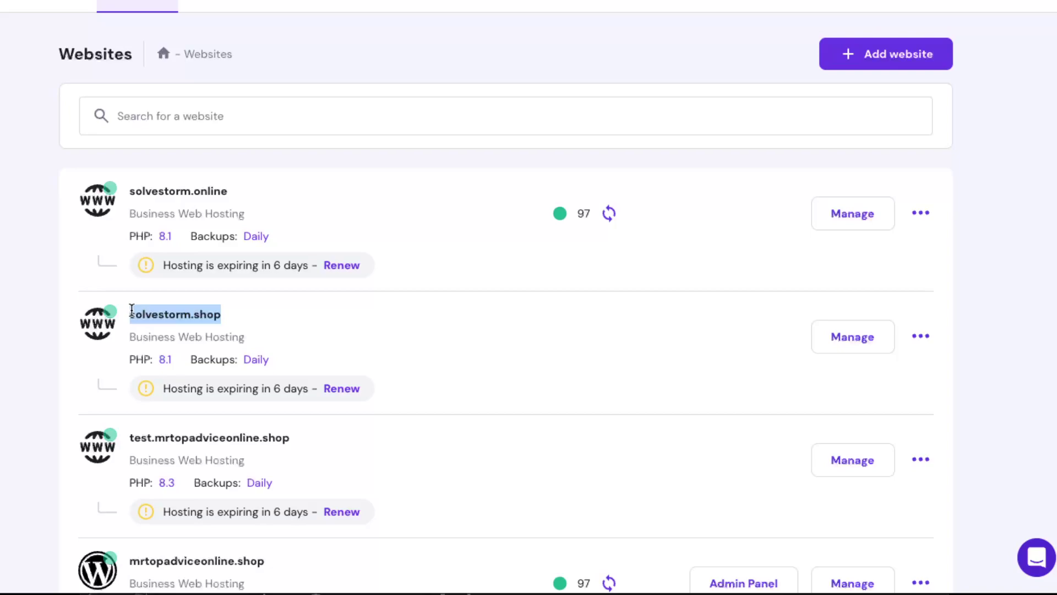
left_click_drag(226, 190, 130, 191)
key("ctrl+c")
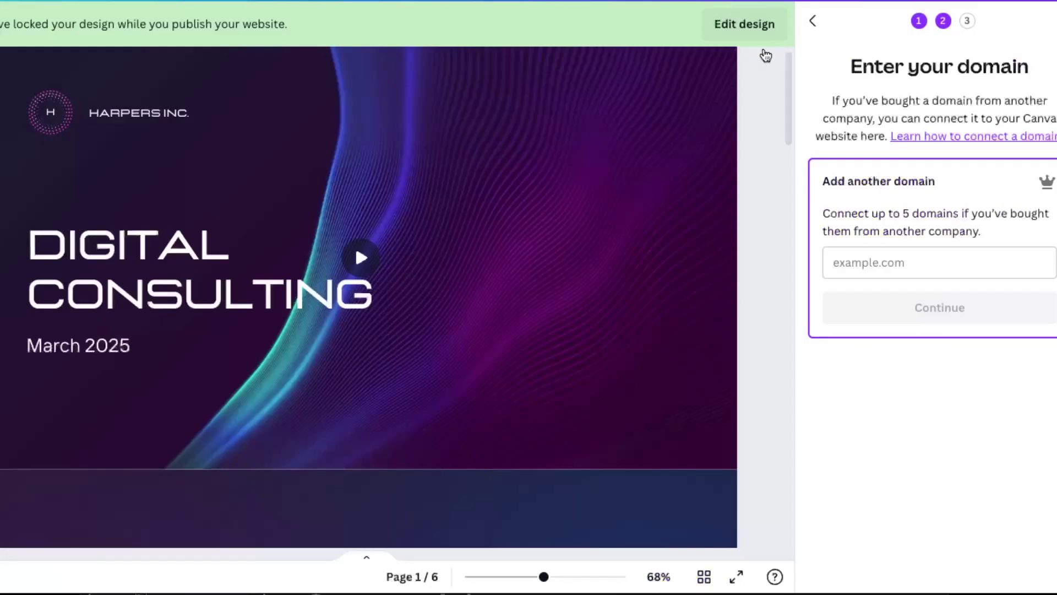
left_click(956, 259)
key("ctrl+v")
left_click(942, 307)
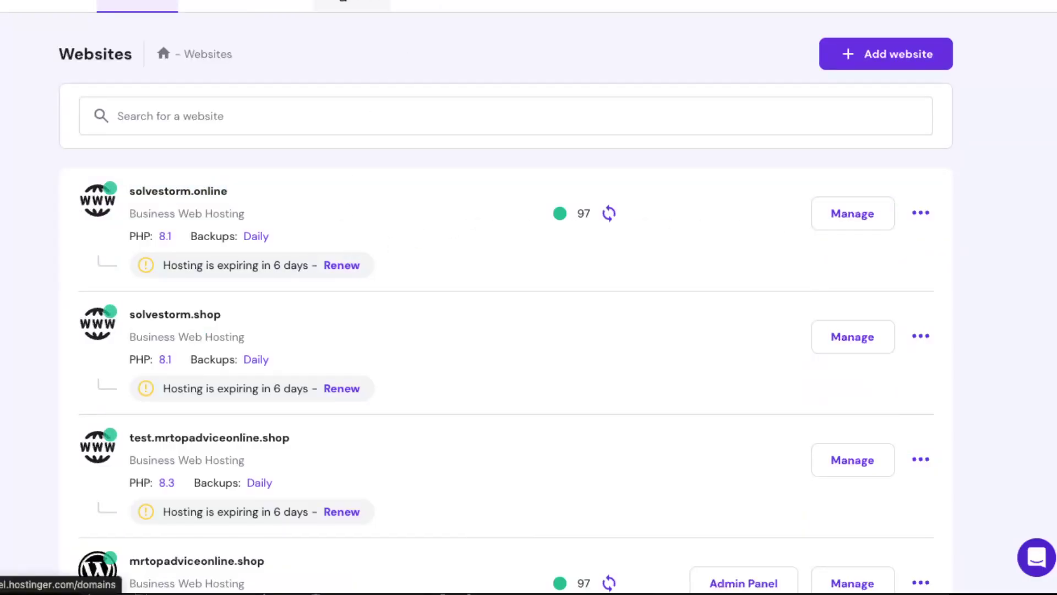
Open the DNS records for solvestorm.online and set the new record type to TXT.
left_click(347, 4)
scroll(772, 231, "down", 1)
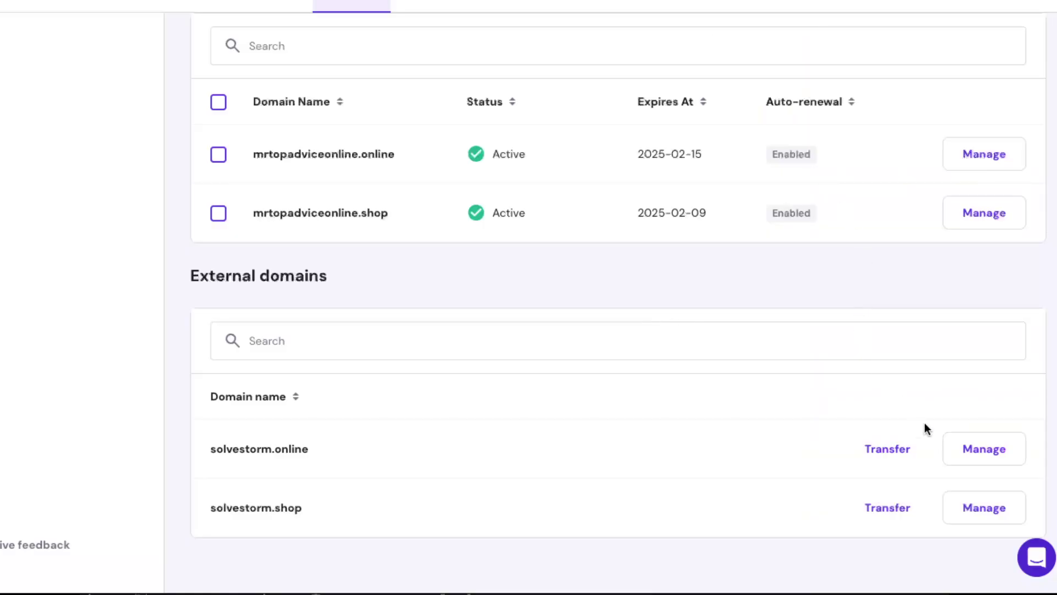
left_click(985, 448)
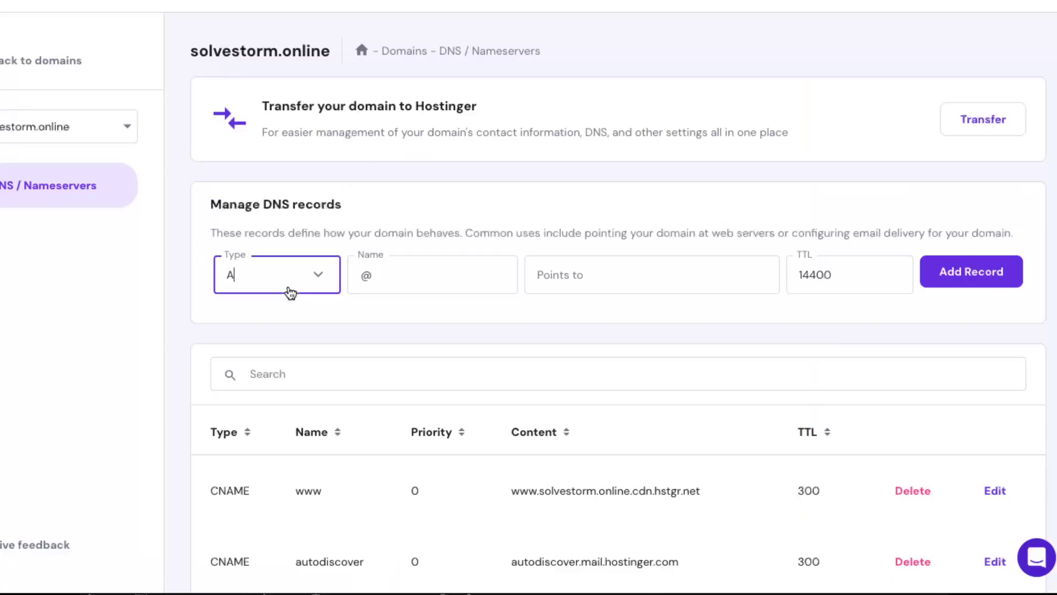
left_click(291, 292)
scroll(271, 515, "down", 1)
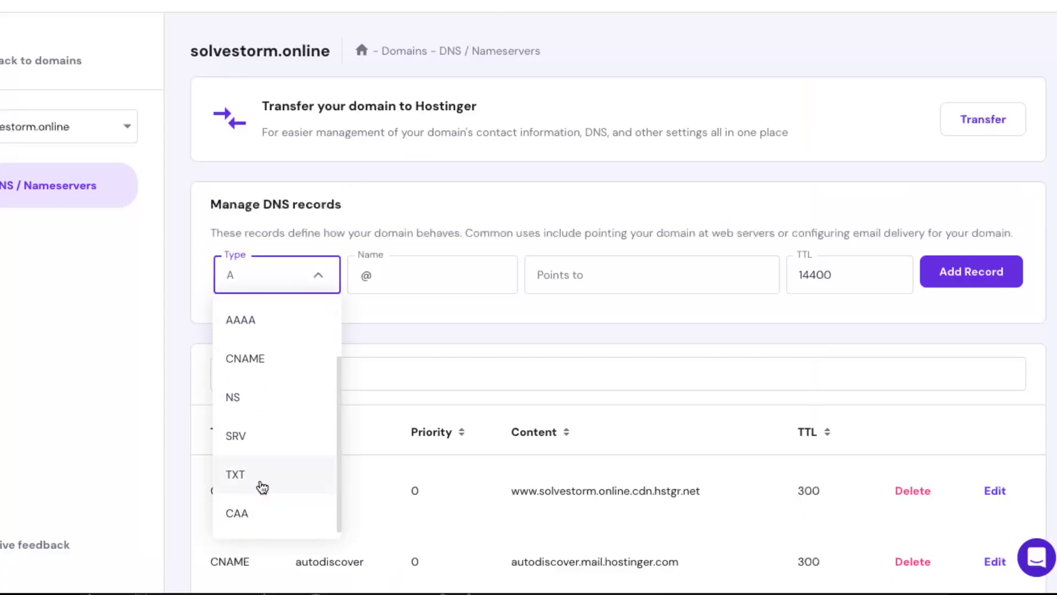
left_click(262, 487)
left_click(415, 283)
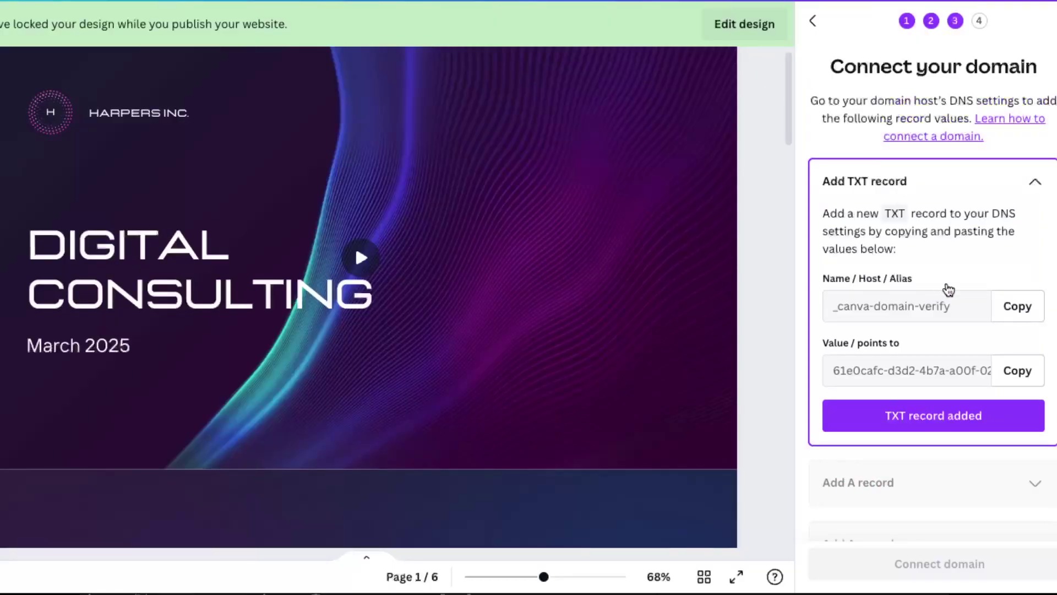
Set the TXT record name to _canva-domain-verify, copied from Canva.
left_click(1017, 305)
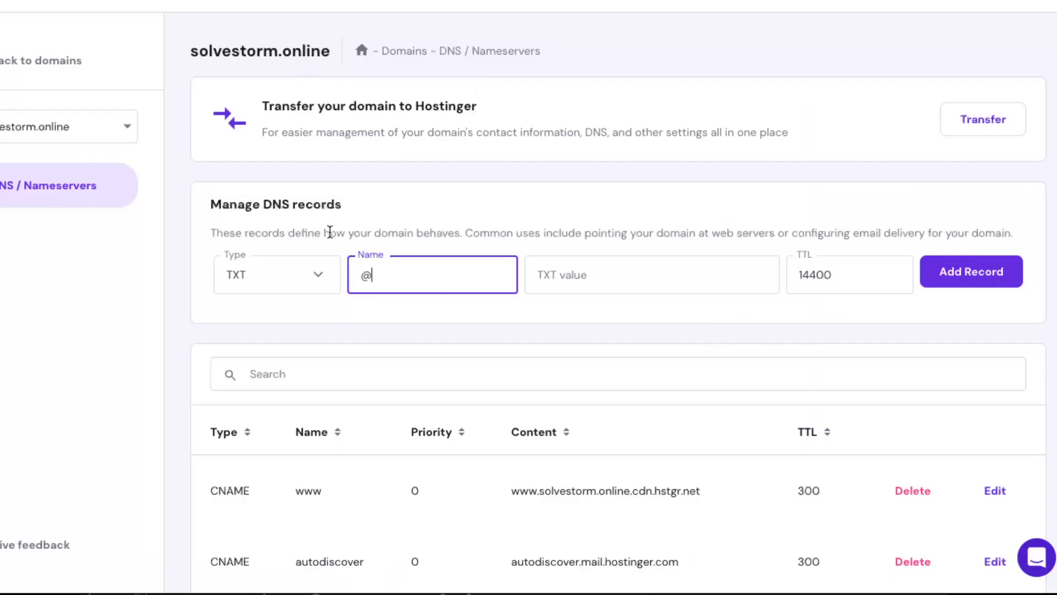
key("BackSpace")
key("ctrl+v")
Paste Canva's verification value, add the TXT record, and mark it added in Canva.
left_click(587, 275)
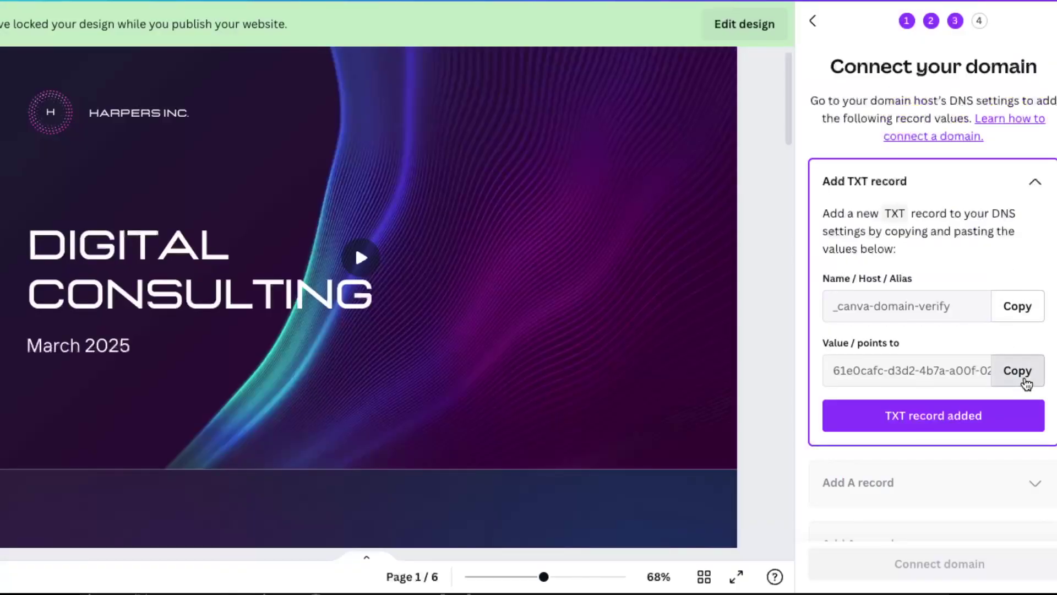
left_click(1019, 372)
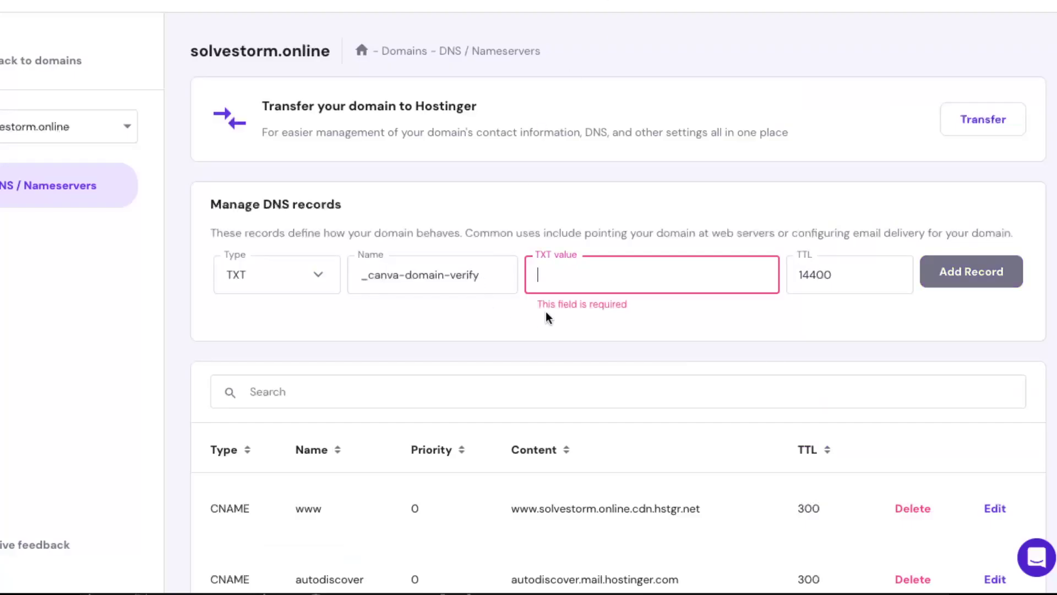
key("ctrl+v")
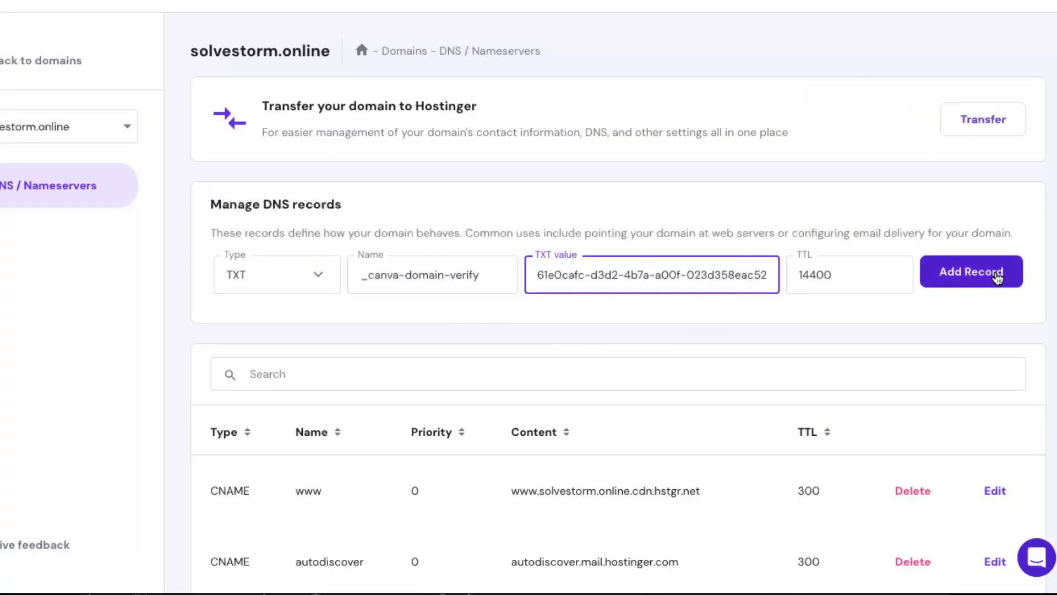
left_click(999, 275)
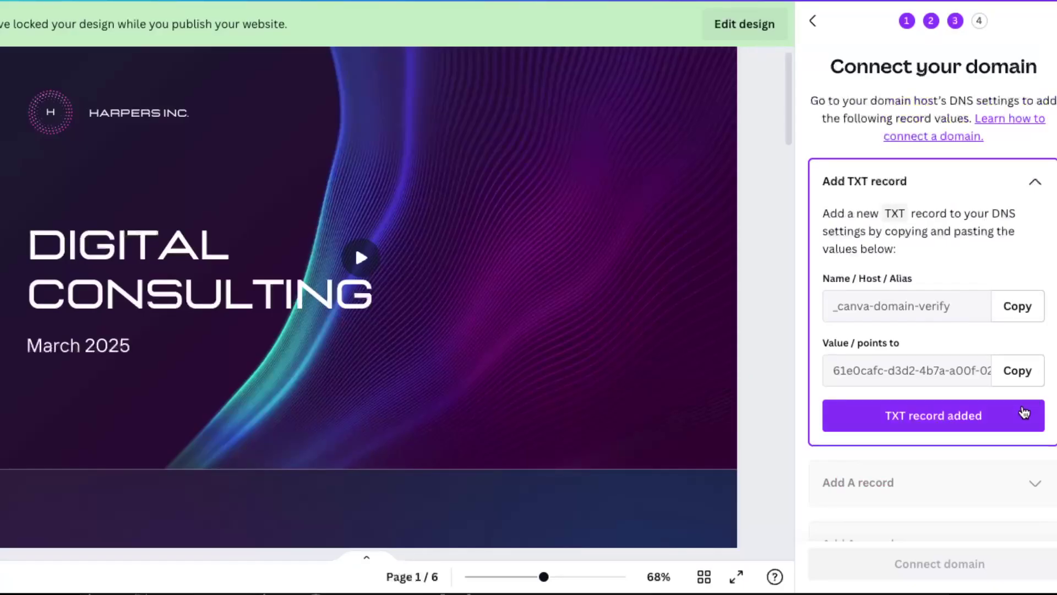
left_click(1030, 407)
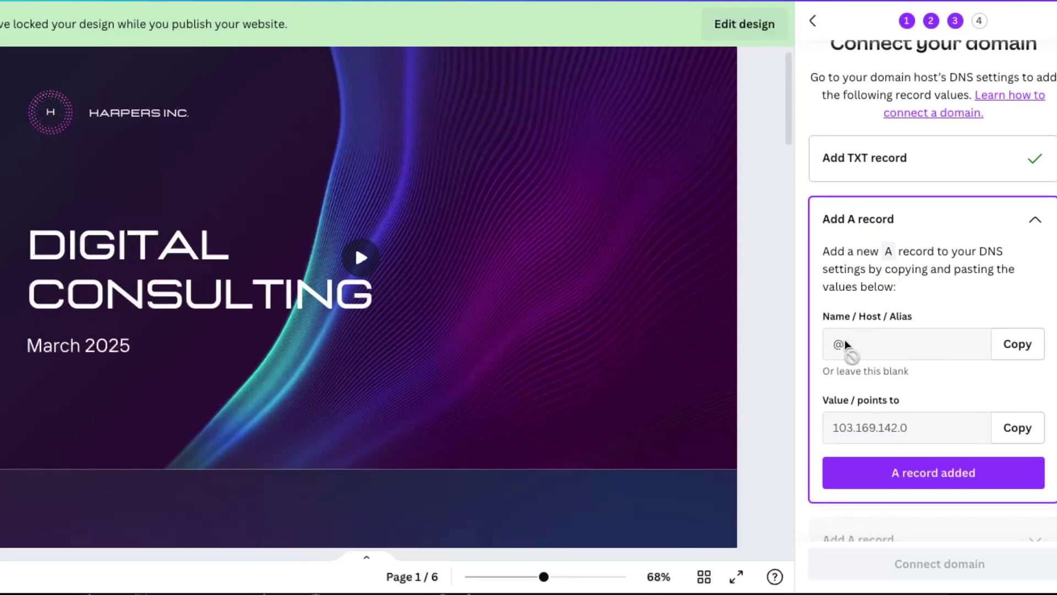
Add an @ A record pointing to 103.169.142.0 and mark it added in Canva.
left_click(1016, 432)
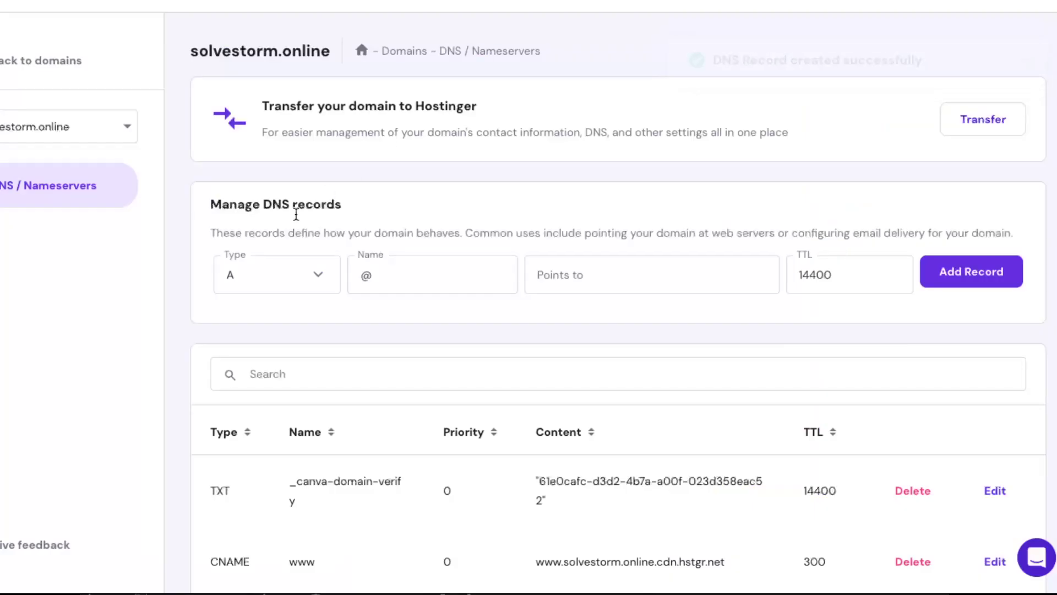
left_click(578, 276)
key("ctrl+v")
left_click(930, 273)
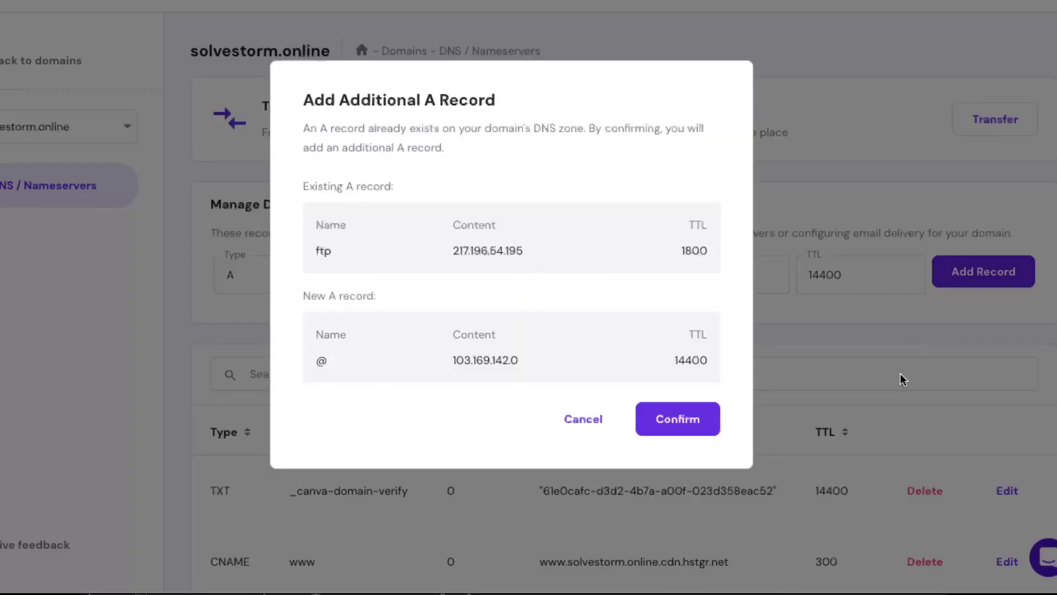
left_click(698, 421)
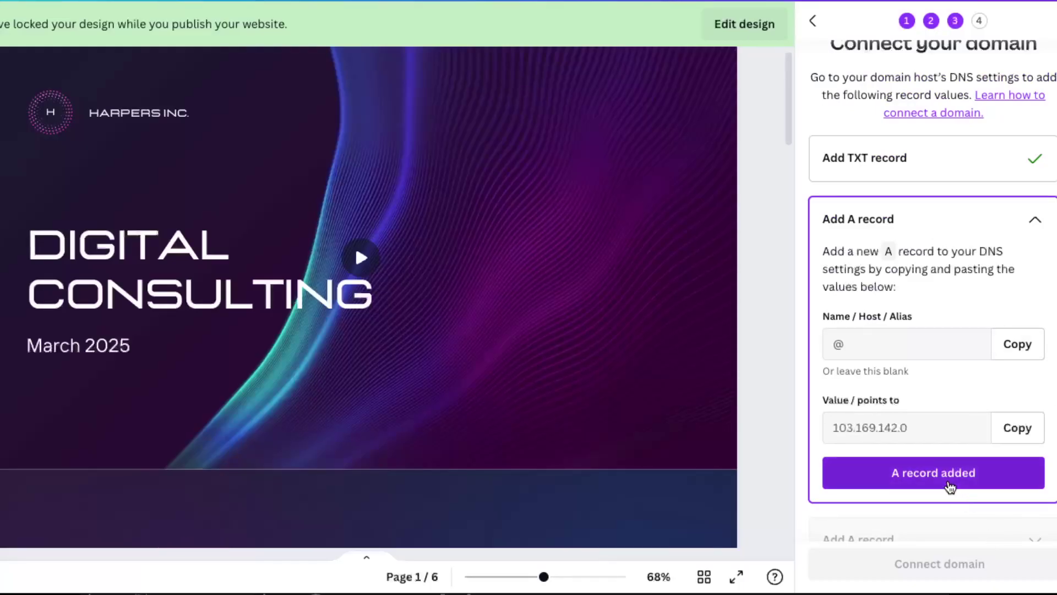
left_click(949, 474)
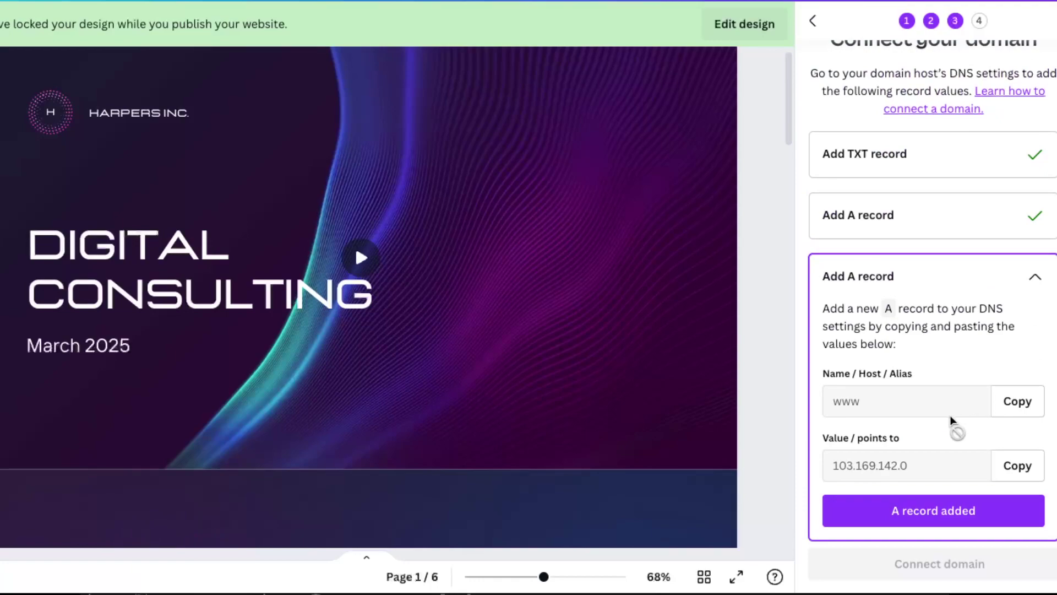
left_click(1017, 466)
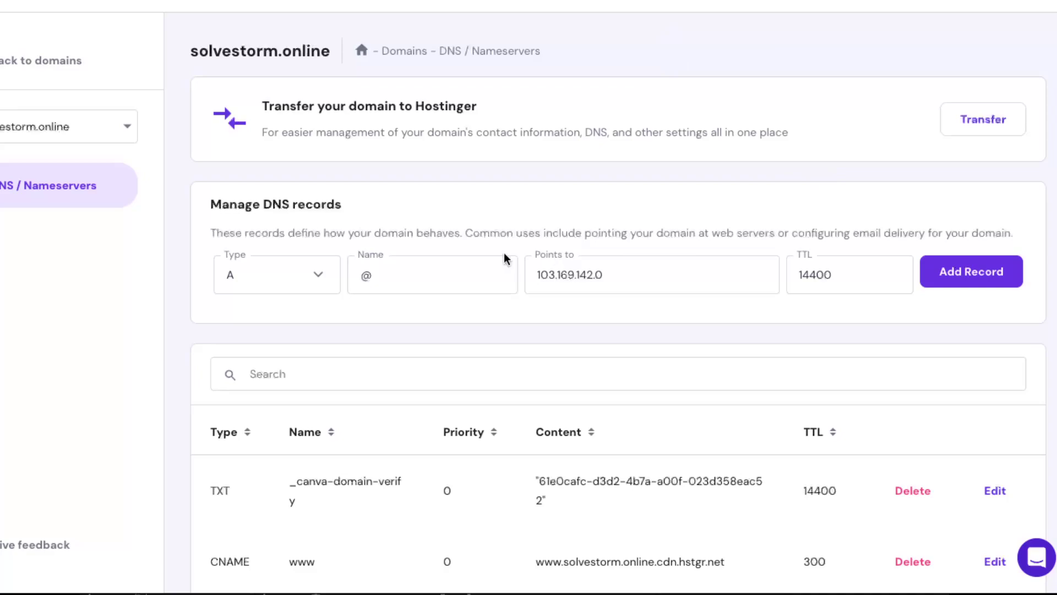
Add a www A record pointing to 103.169.142.0 and confirm it.
left_click(445, 263)
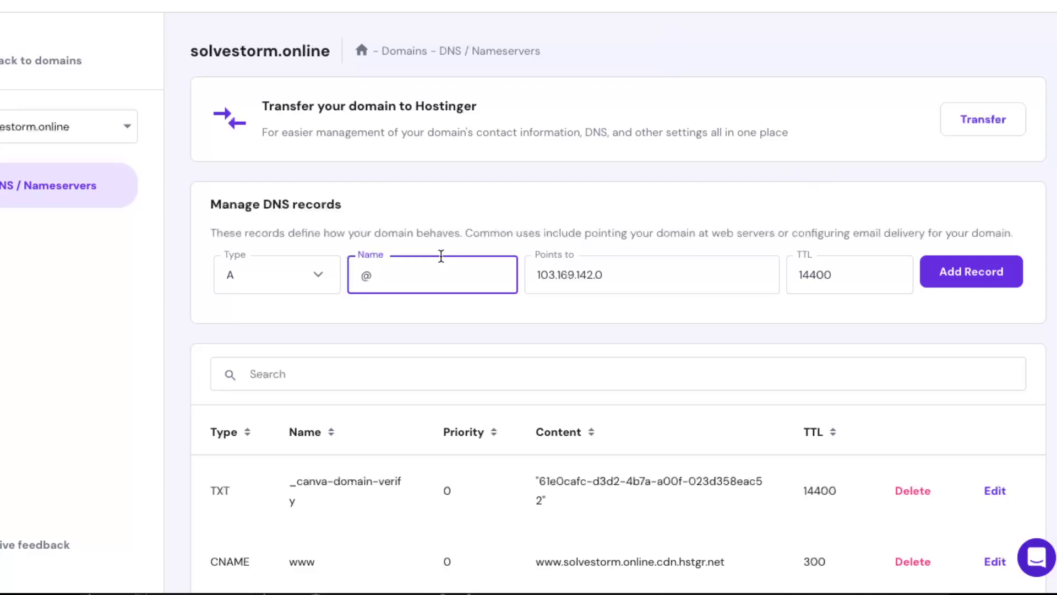
type("www")
triple_click(631, 274)
left_click(631, 274)
left_click(964, 272)
left_click(696, 421)
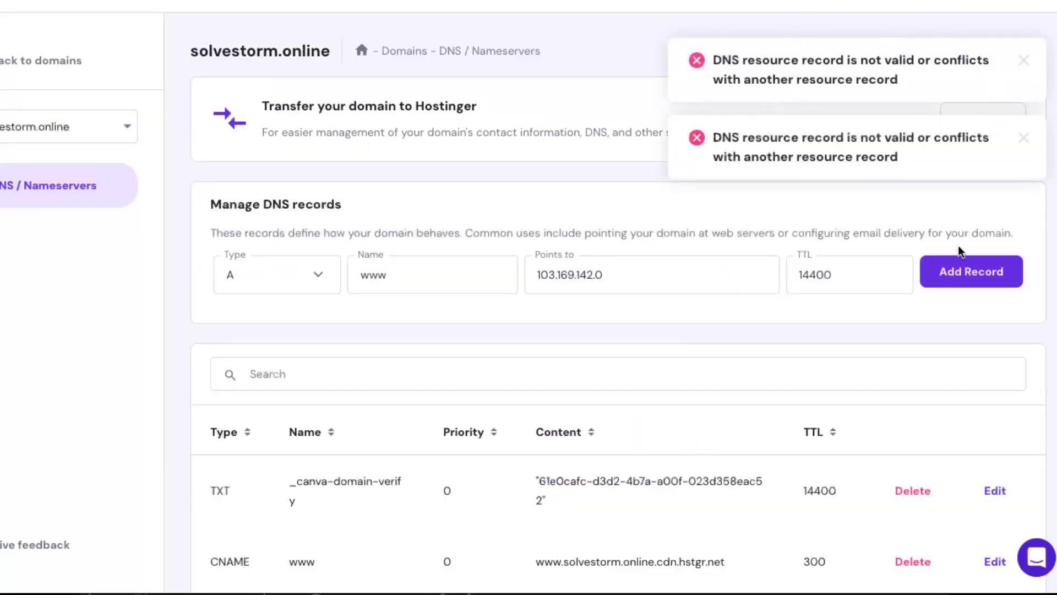
Check the new www A row in the DNS records table.
scroll(697, 303, "down", 4)
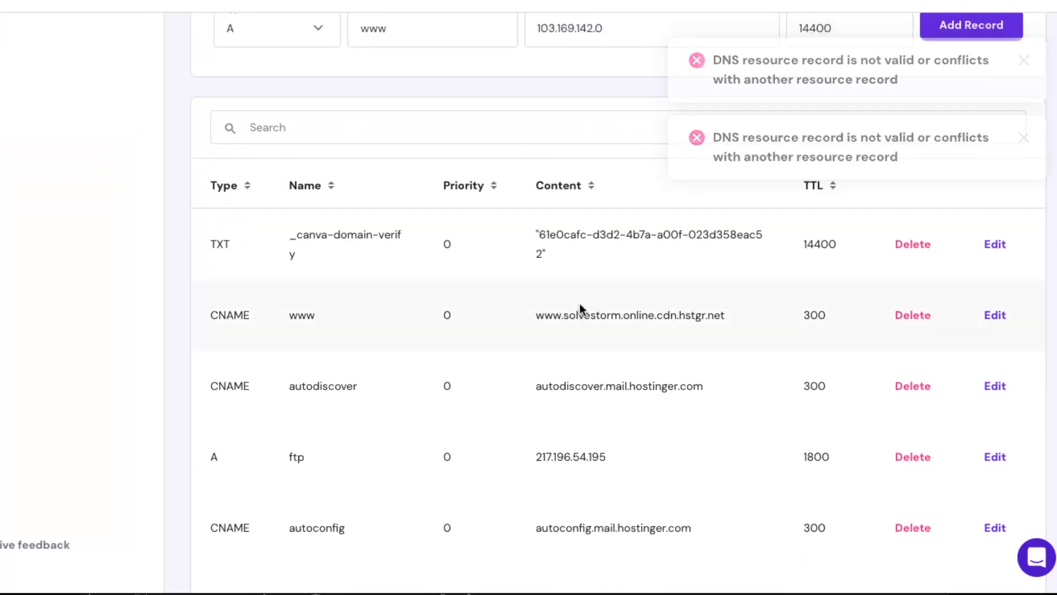
scroll(621, 308, "up", 2)
scroll(621, 309, "down", 6)
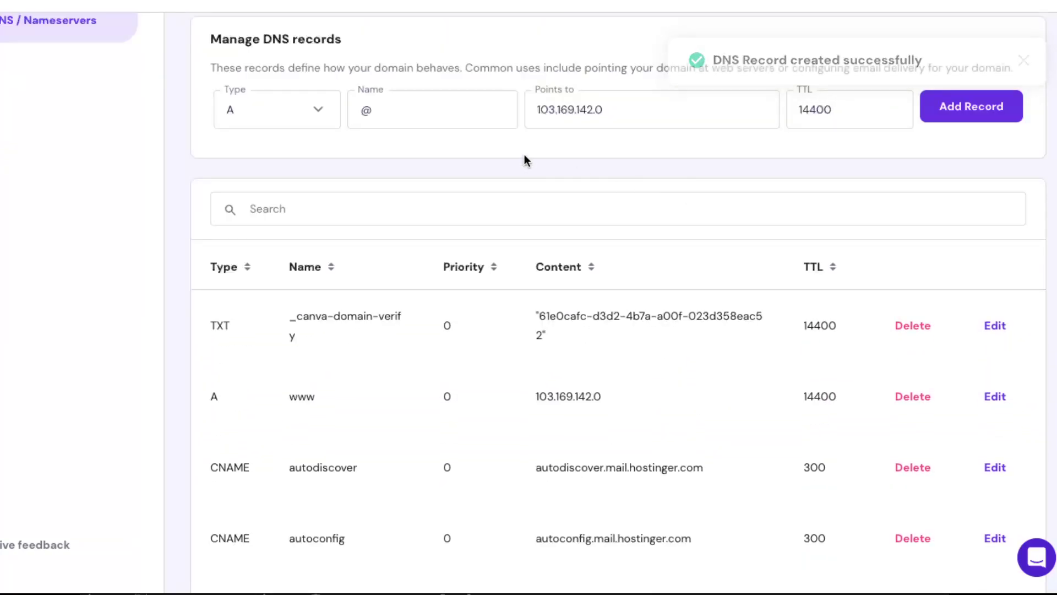
left_click_drag(287, 396, 605, 398)
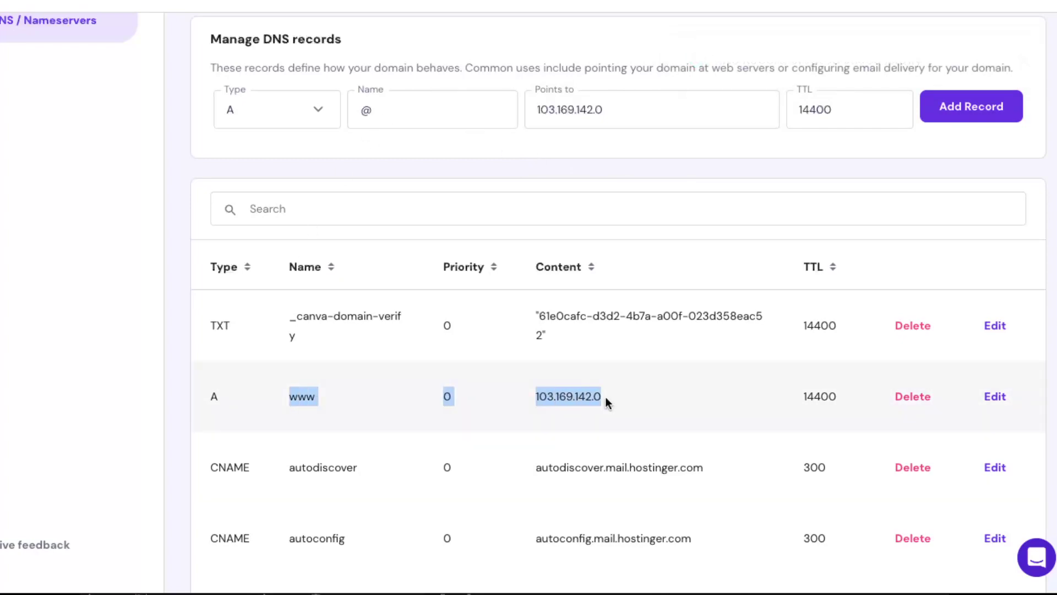
left_click(250, 405)
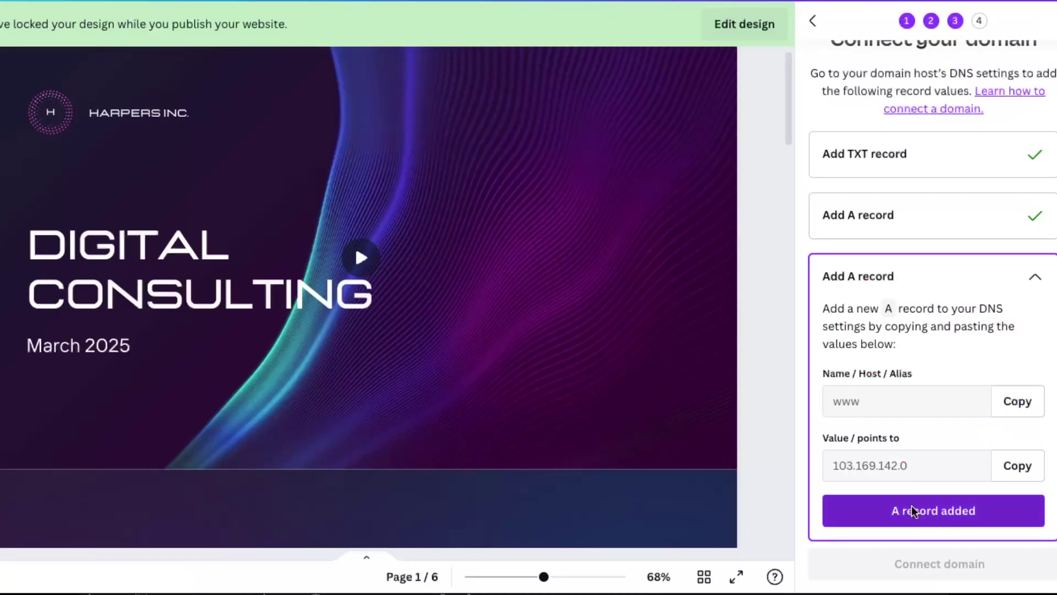
Mark the www A record as added and connect the domain to reach Review Settings.
left_click(909, 507)
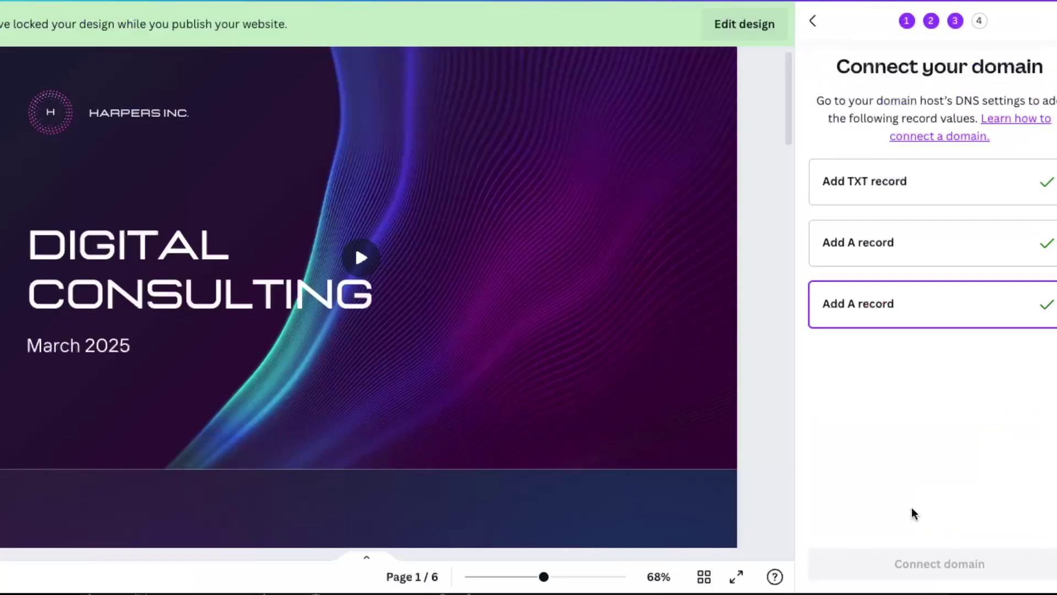
left_click(949, 565)
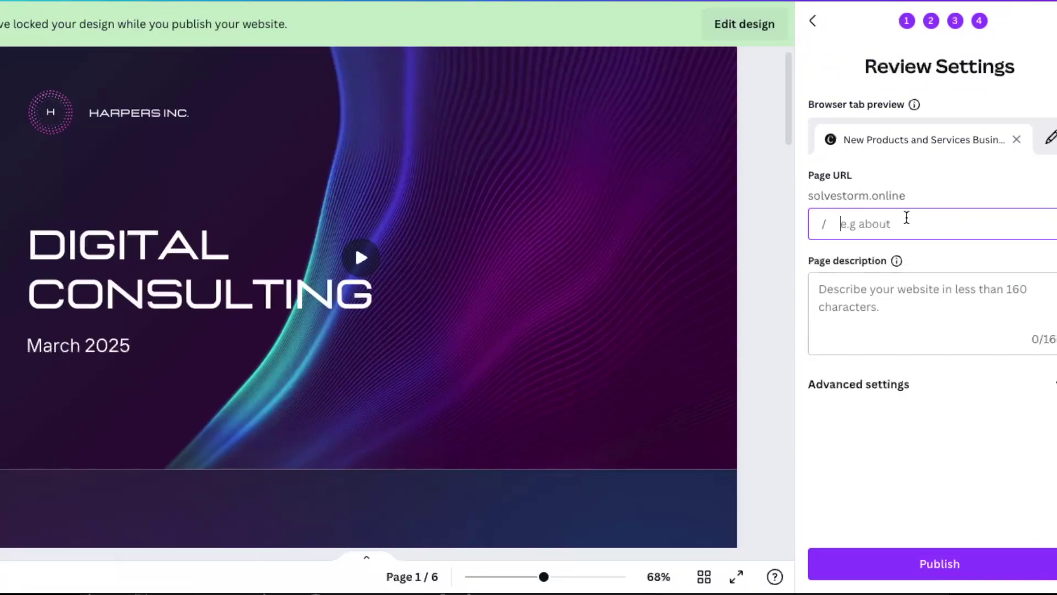
Publish the website to solvestorm.online.
left_click(940, 563)
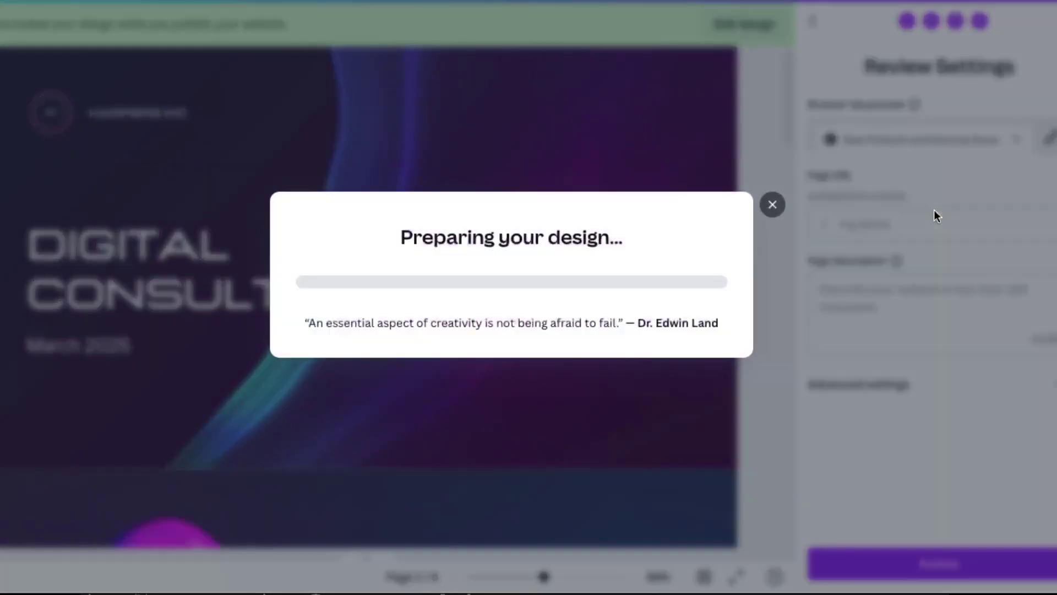